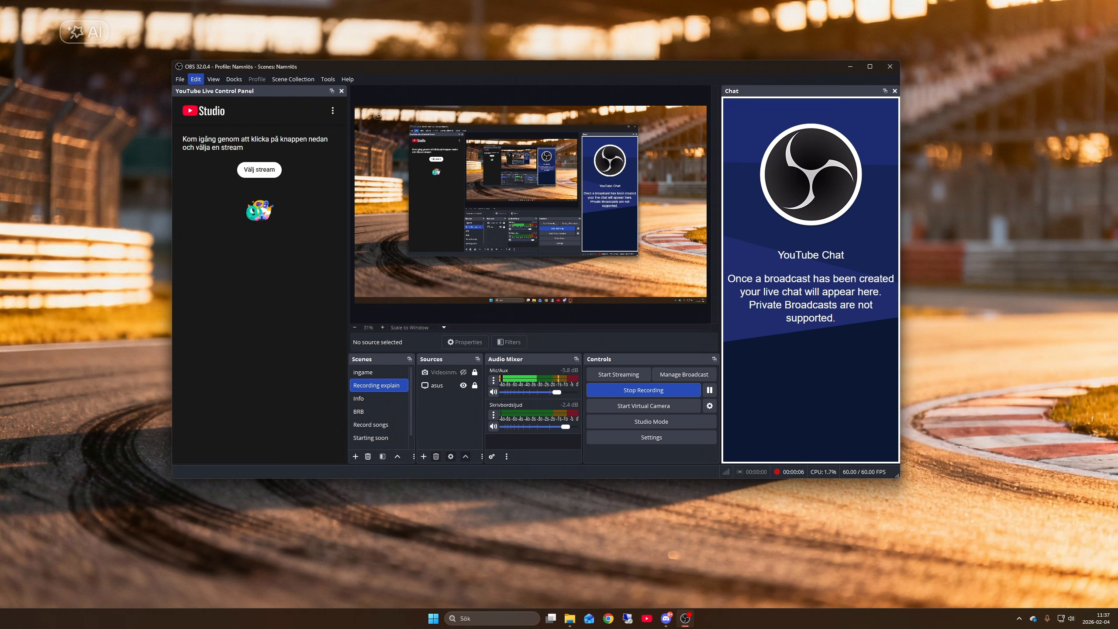
- Open the settings and review the general, appearance and streaming service options
key("alt+f")
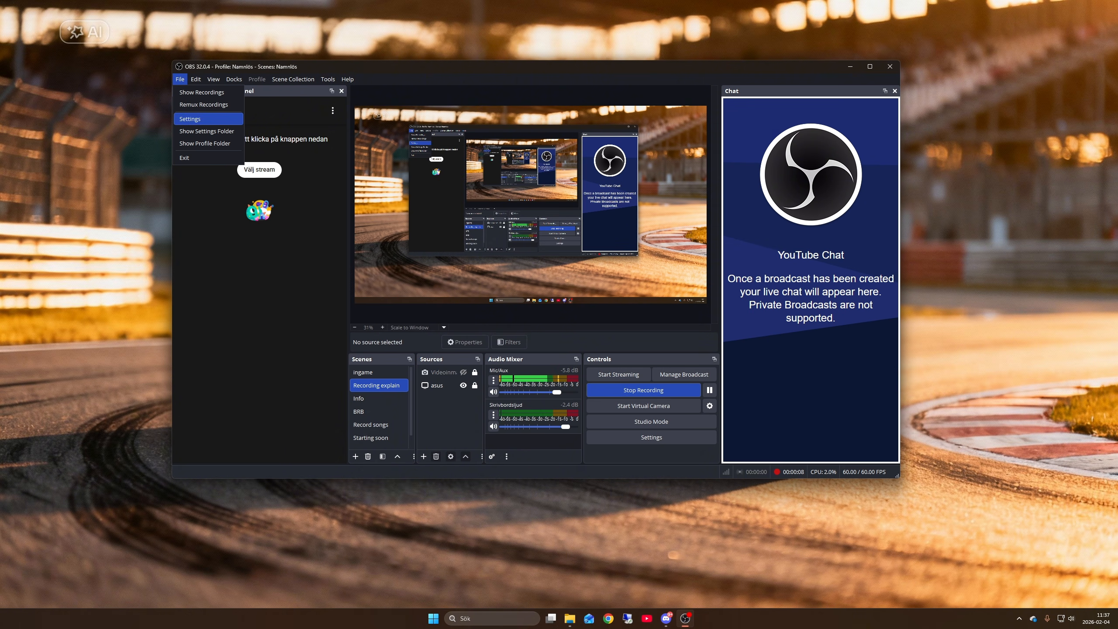
left_click(190, 119)
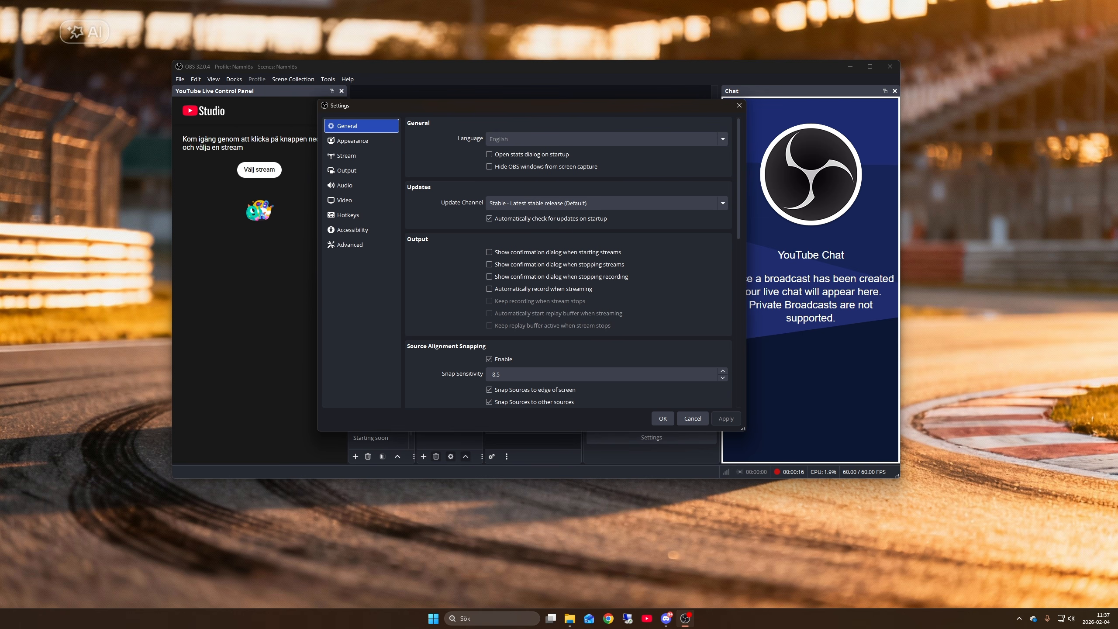
left_click(361, 141)
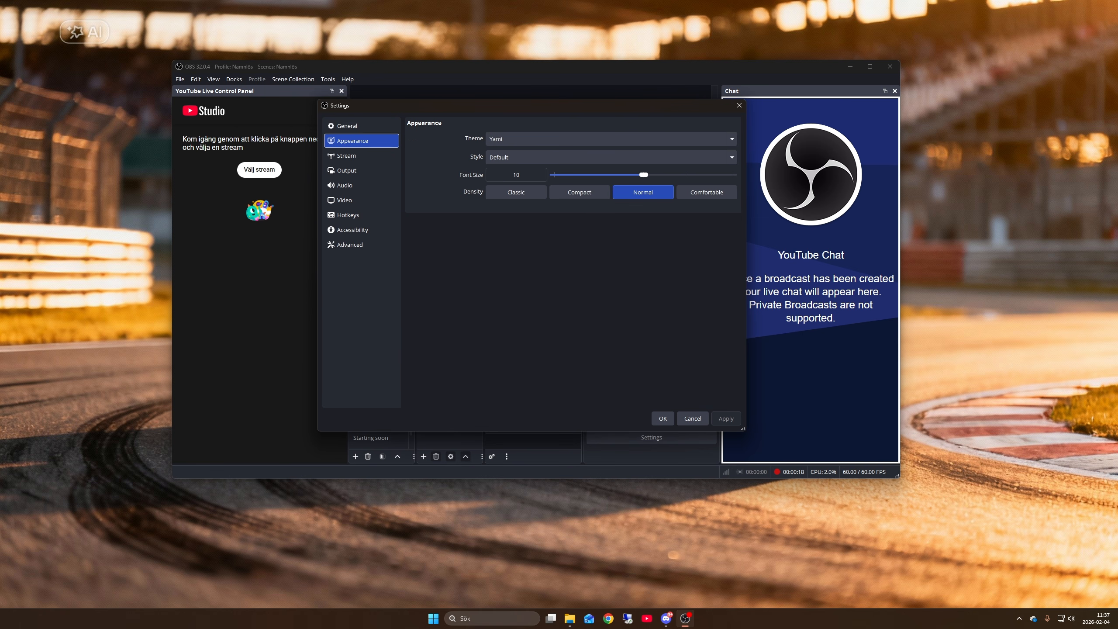
left_click(361, 156)
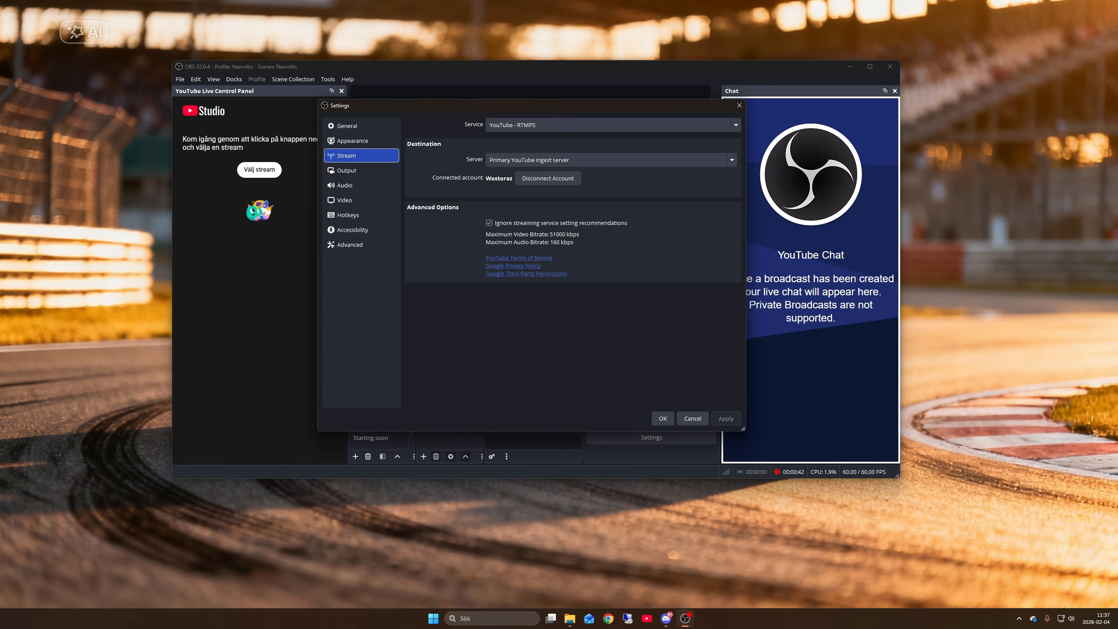
- Choose CBR as the rate control for the streaming encoder in the output settings
left_click(360, 170)
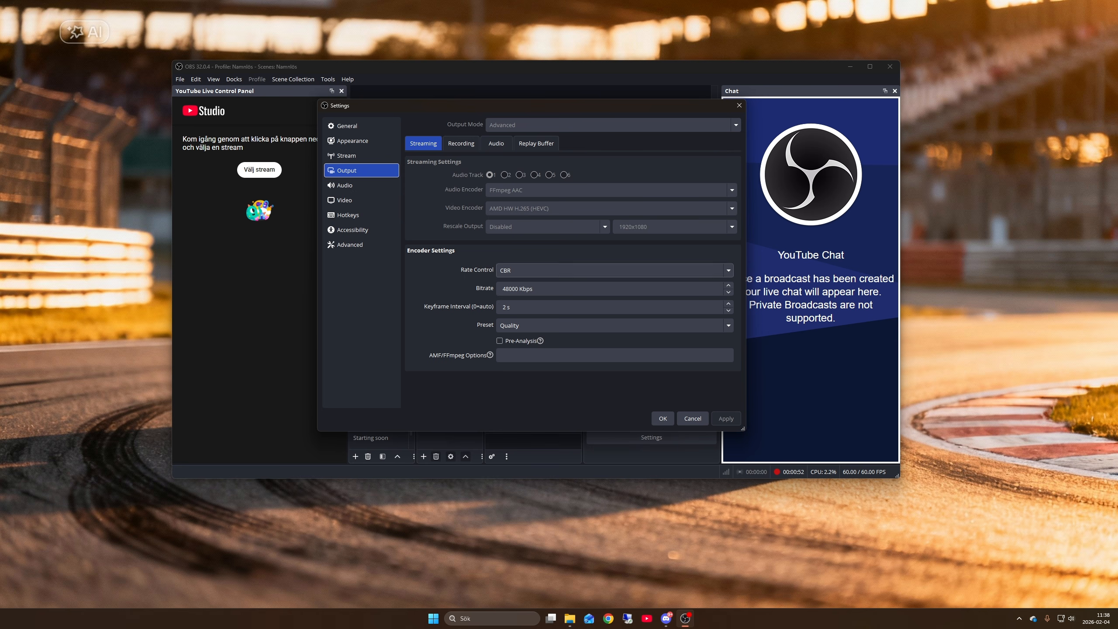
left_click(614, 270)
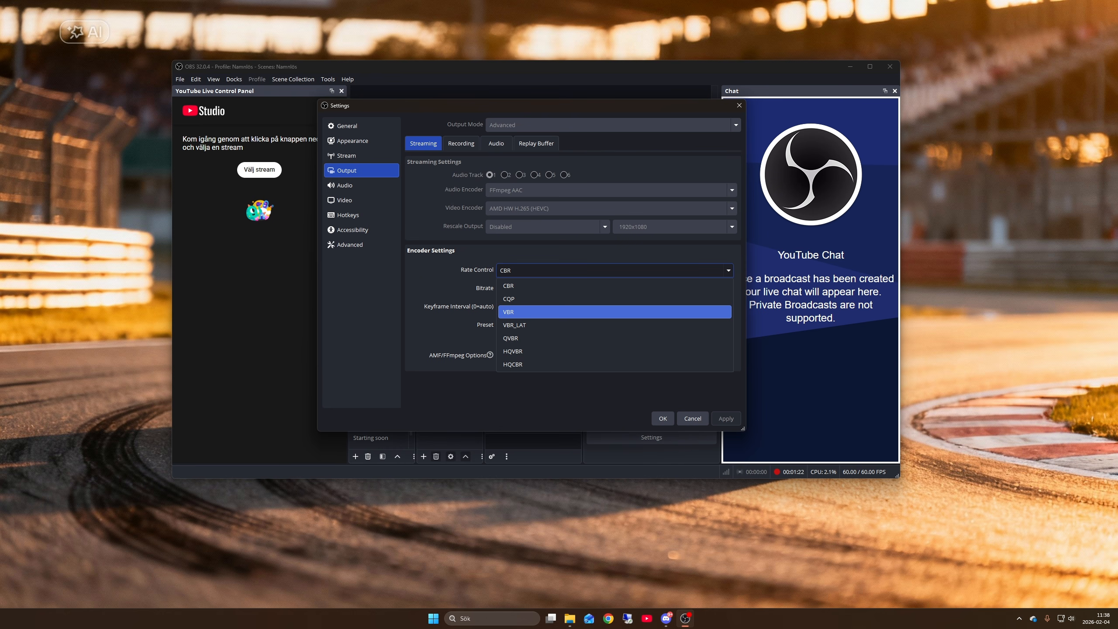
key("Up")
key("Up")
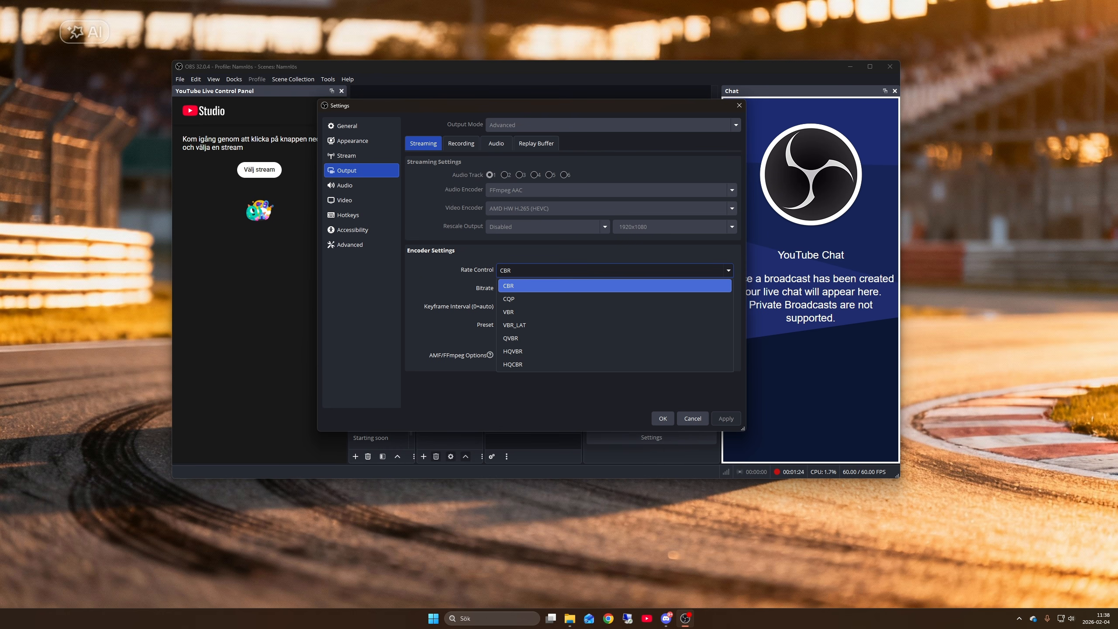
key("Return")
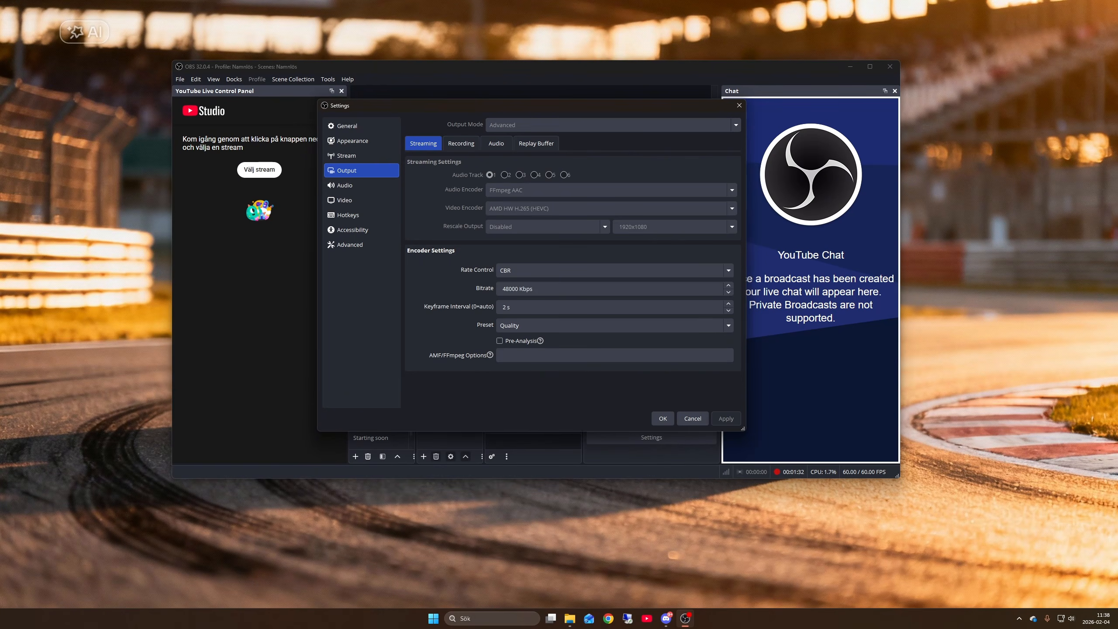
- Set the streaming encoder's bitrate to 51000 Kbps and apply the change
left_click(609, 289)
left_click_drag(533, 289, 502, 289)
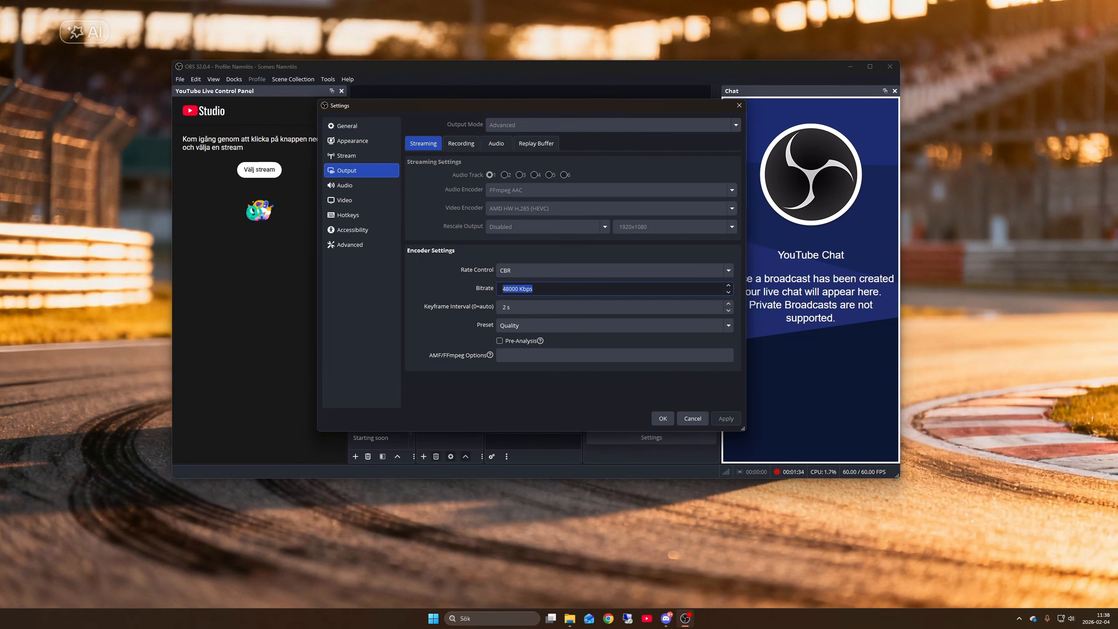
double_click(510, 289)
left_click(503, 289)
left_click_drag(502, 289, 509, 289)
type("51")
left_click(726, 418)
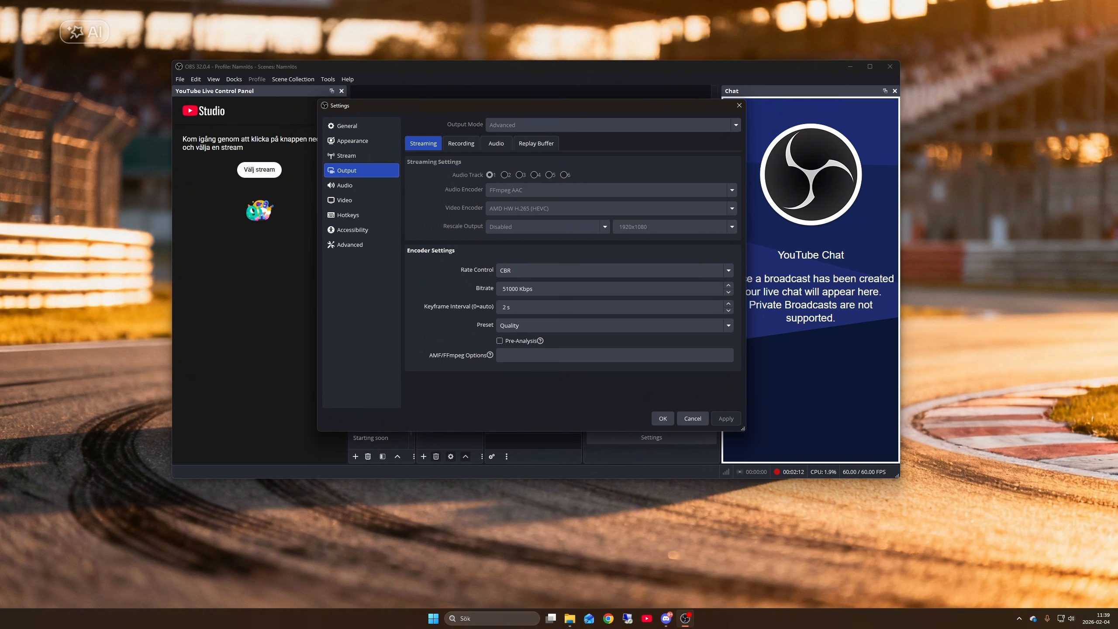
- Select Mikrofon (fifine Microphone) as the Mic/Auxiliary Audio device in the audio settings
left_click(361, 185)
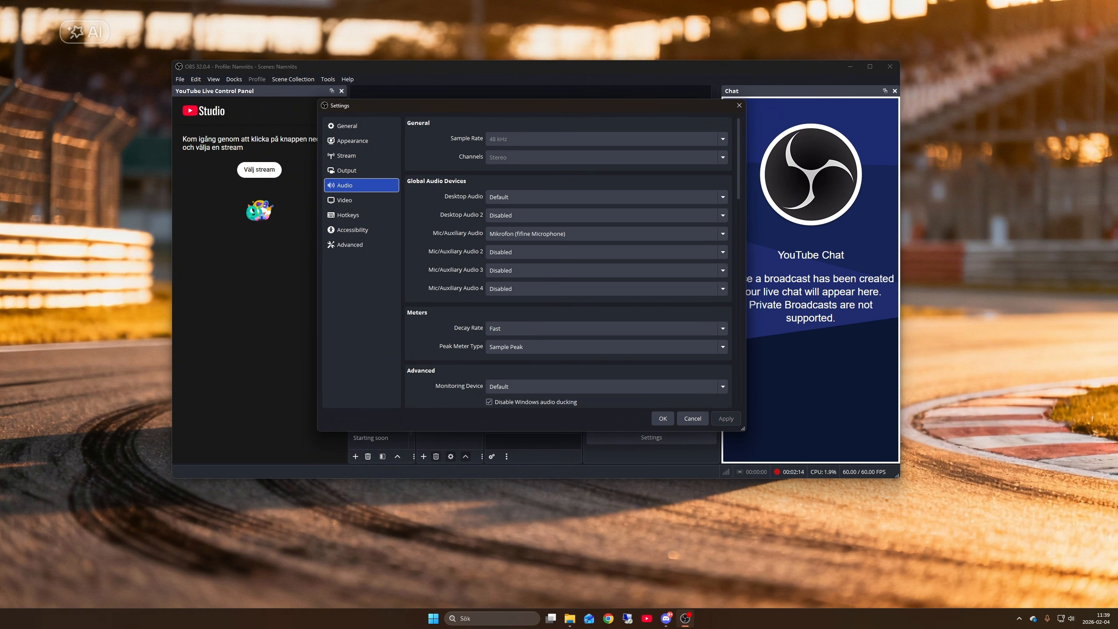
left_click(606, 233)
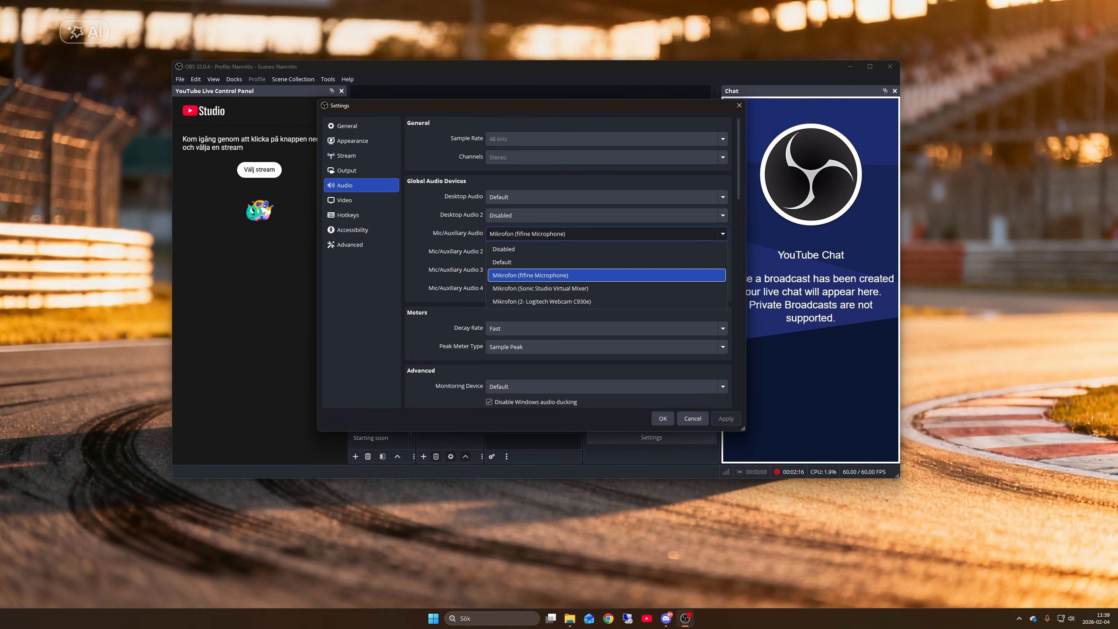
left_click(606, 274)
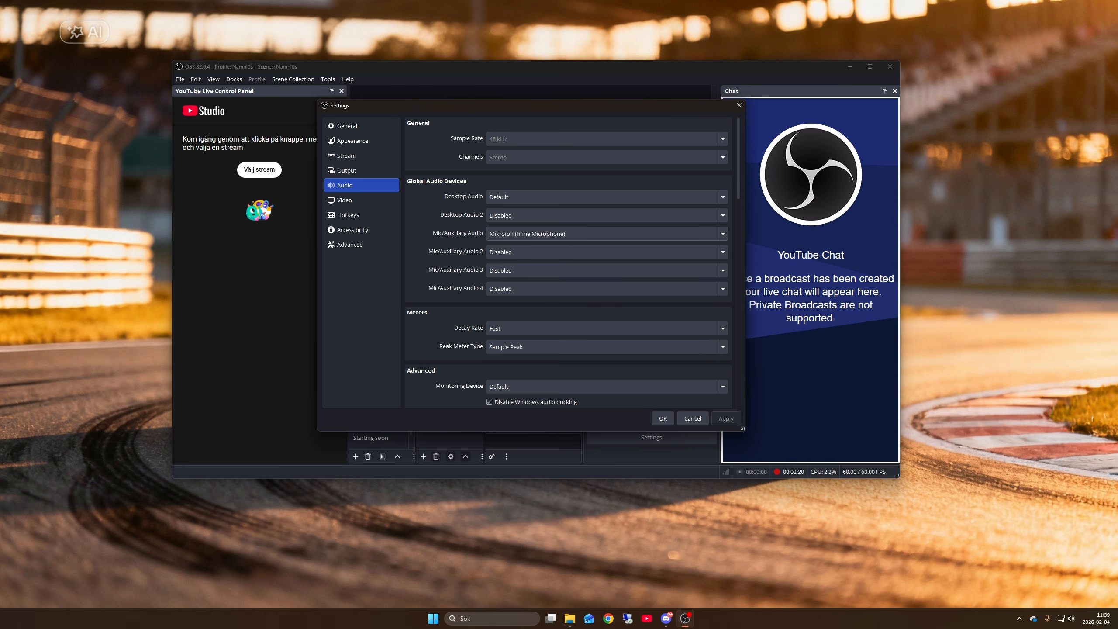
- Examine the video resolution and frame rate settings, and recheck the stream, output and audio settings
left_click(360, 200)
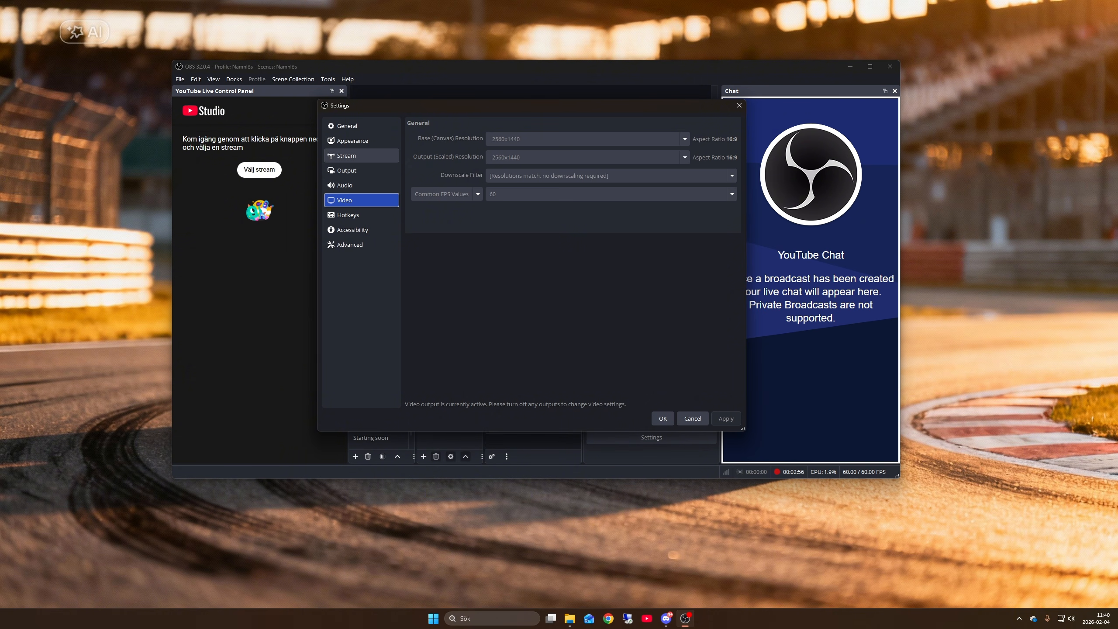
left_click(361, 155)
left_click(361, 170)
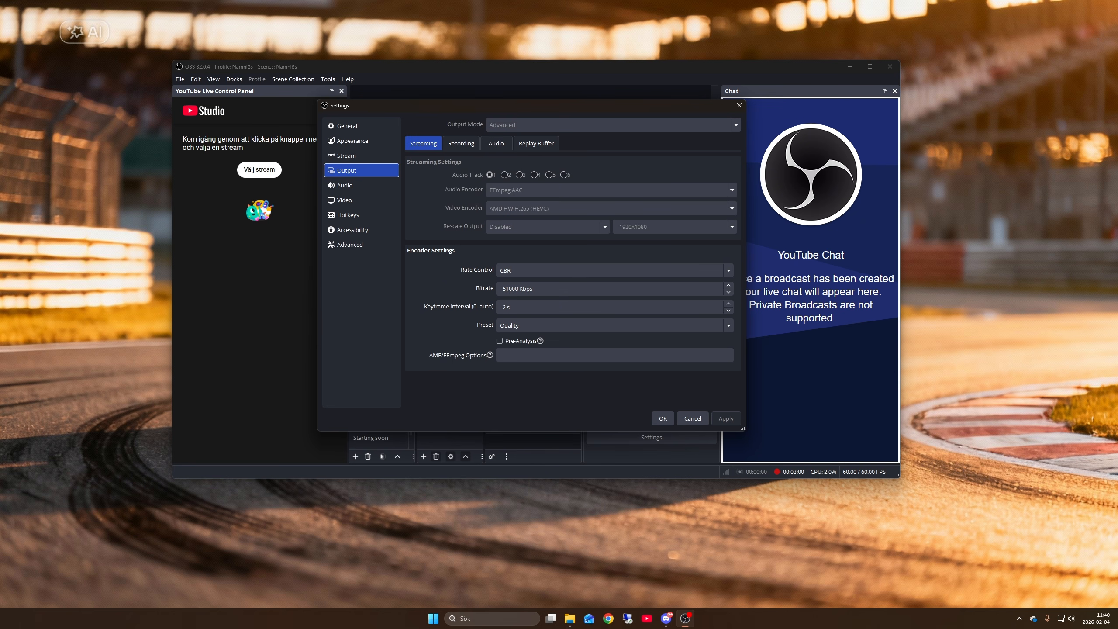
left_click(361, 185)
left_click(361, 200)
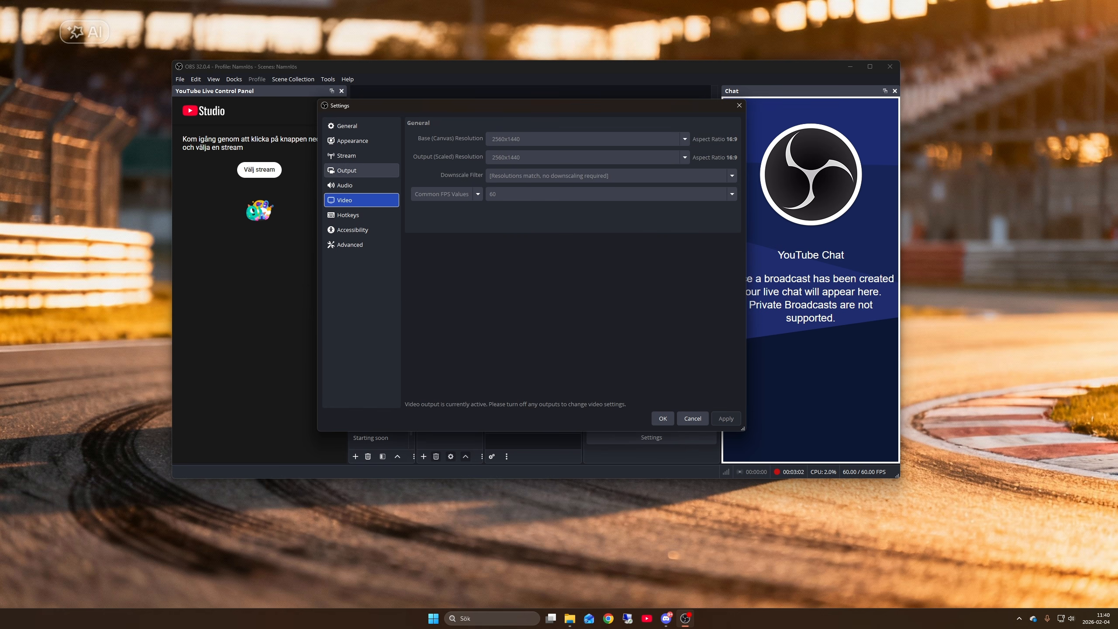
left_click(361, 156)
left_click(361, 185)
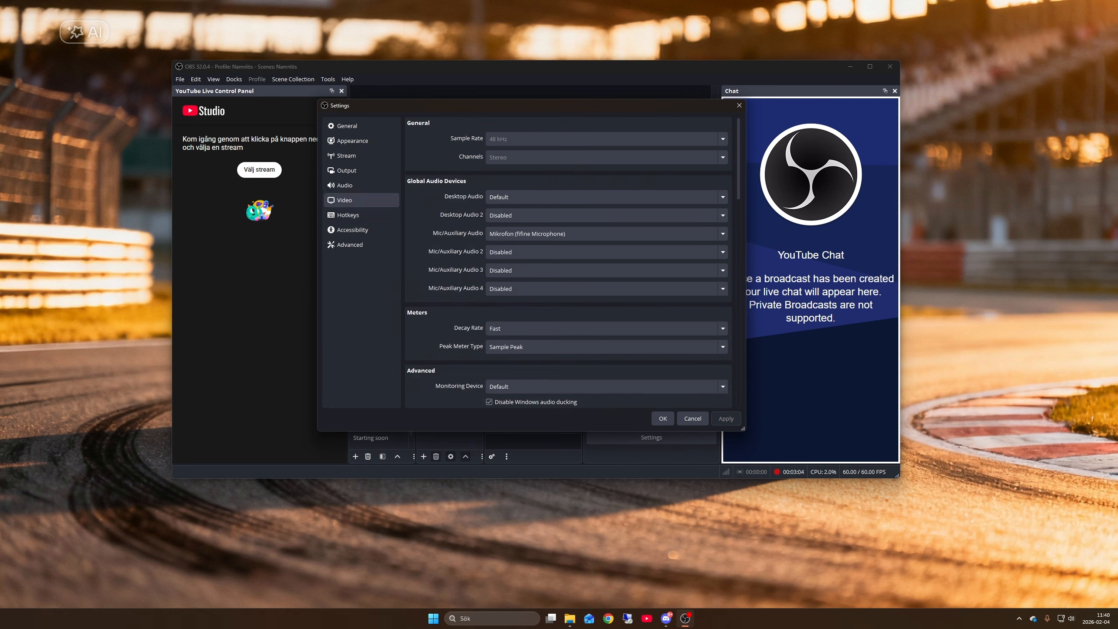
left_click(361, 200)
left_click(361, 215)
left_click(360, 200)
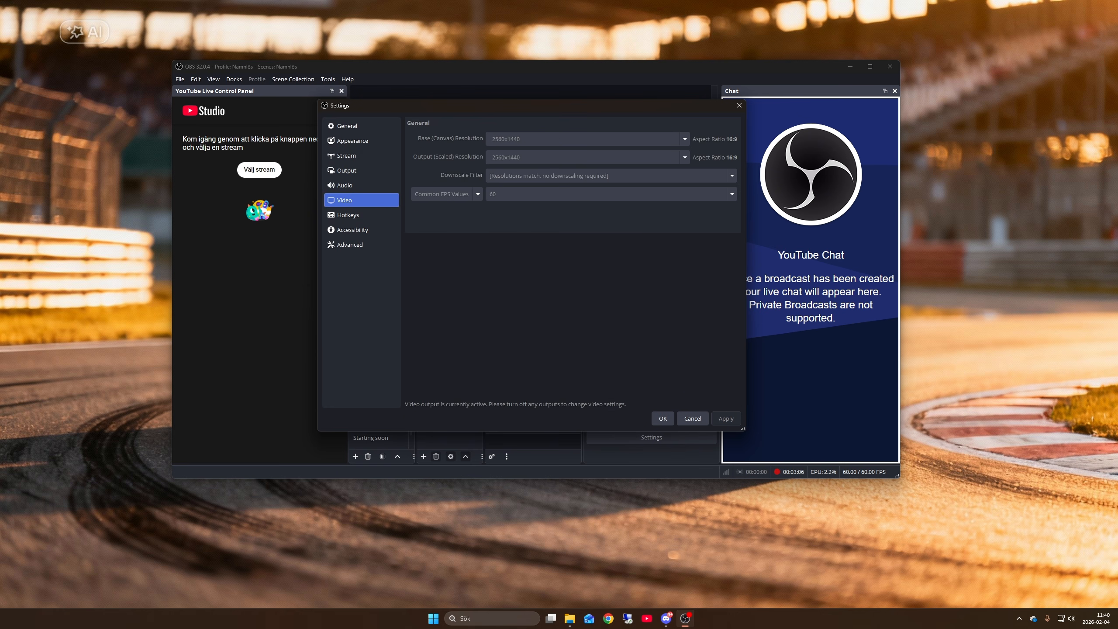
left_click(361, 185)
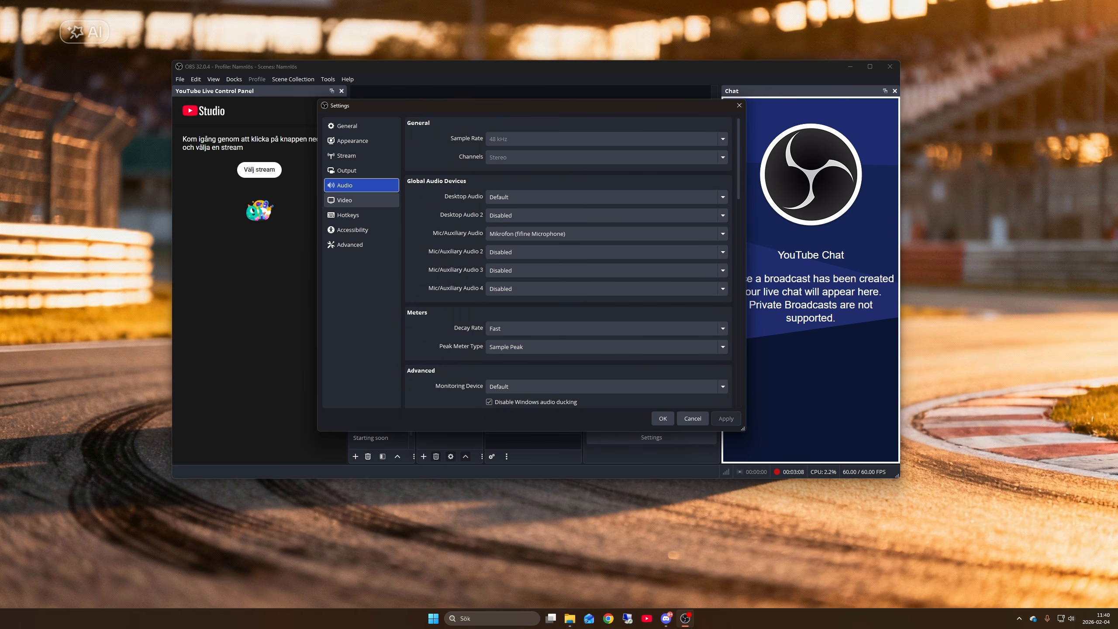
left_click(361, 200)
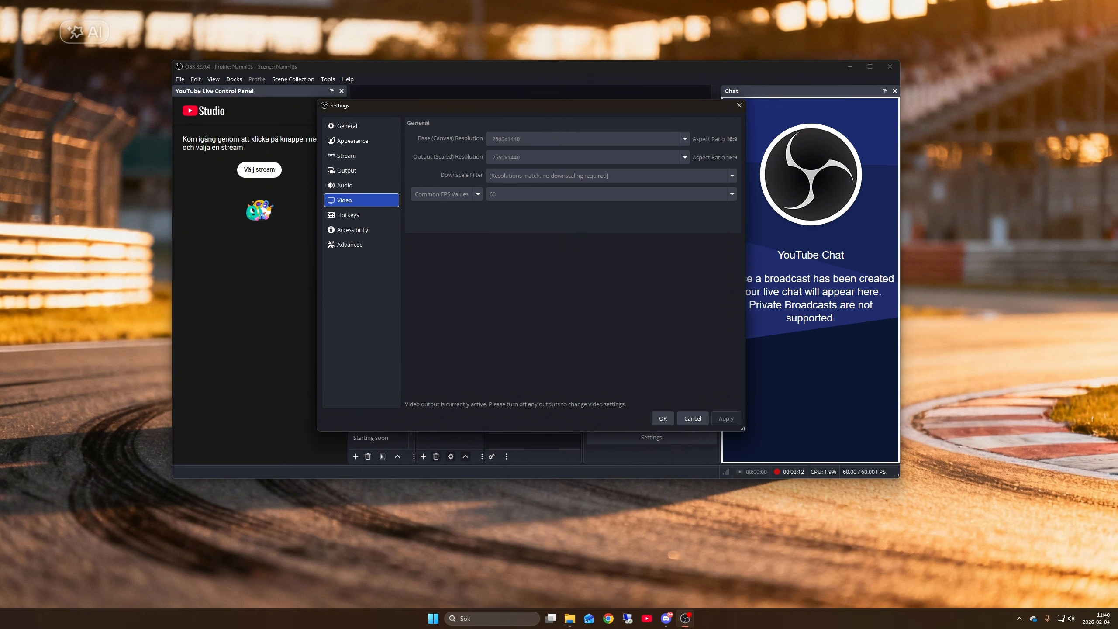
left_click(360, 155)
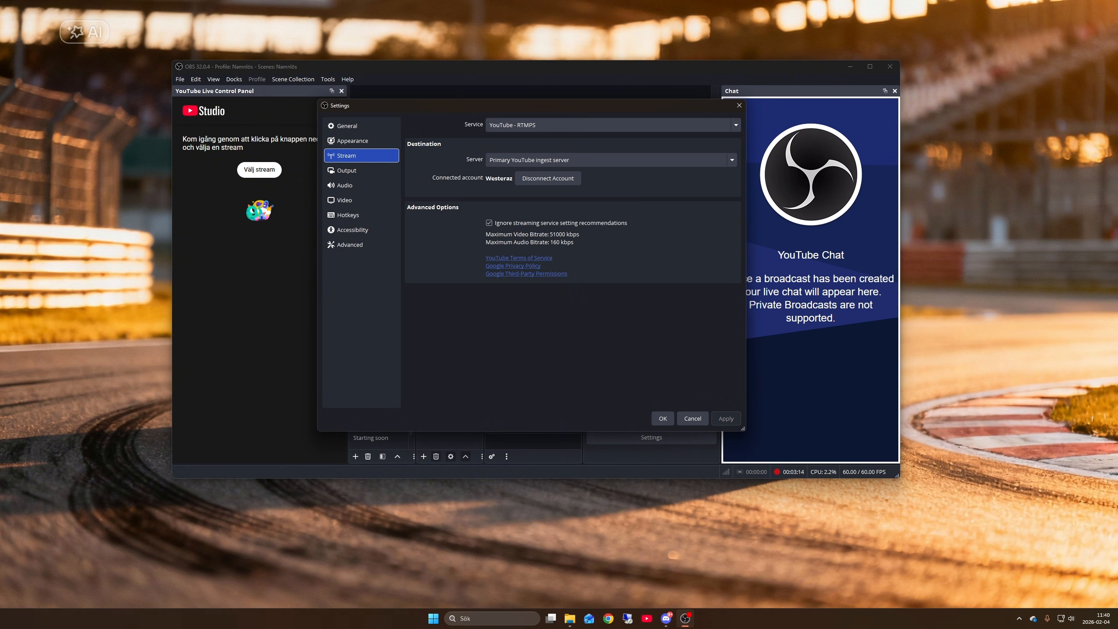
left_click(361, 170)
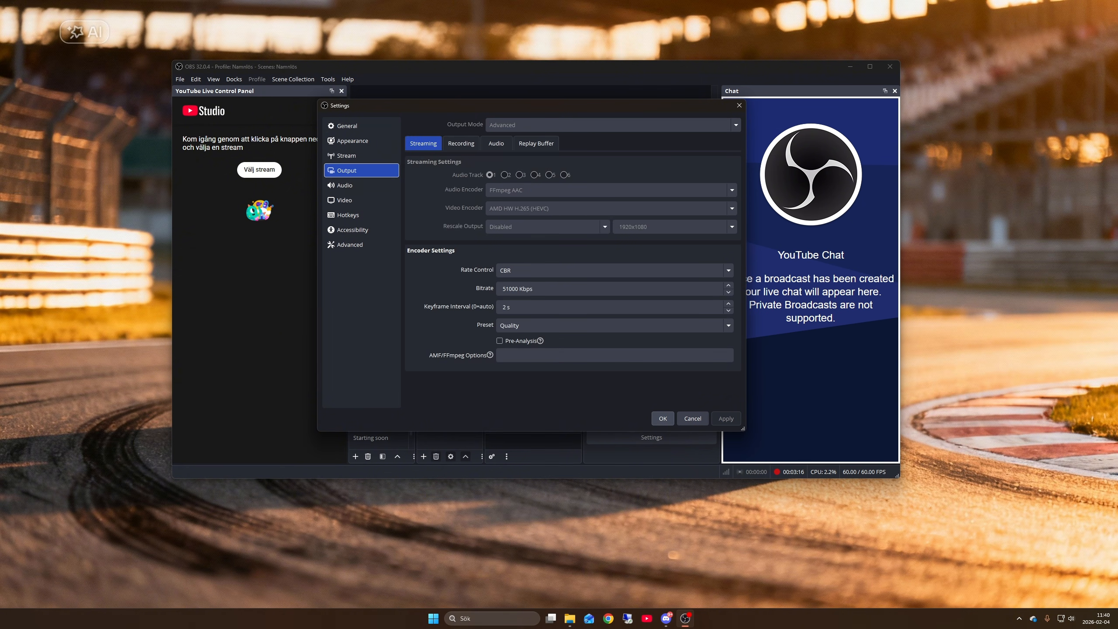